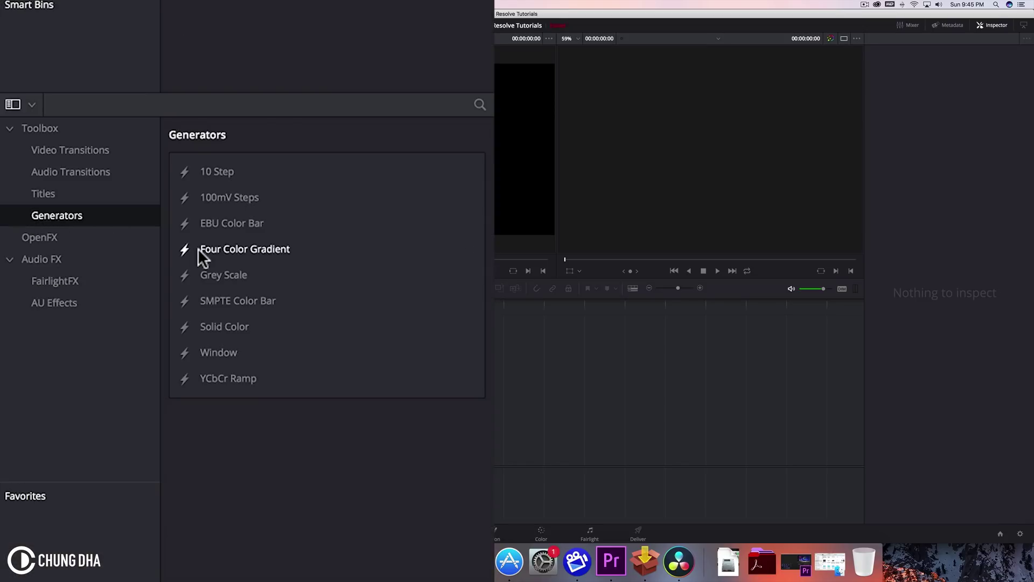
- Place a Solid Color generator at the start of V1 and set its colour to red
drag(227, 329, 347, 456)
click(370, 454)
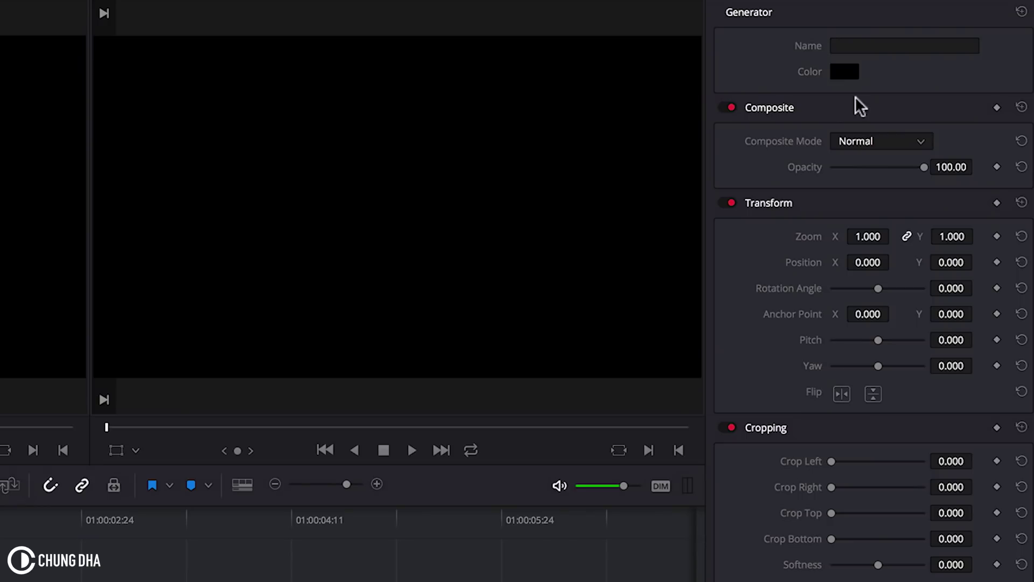
click(933, 84)
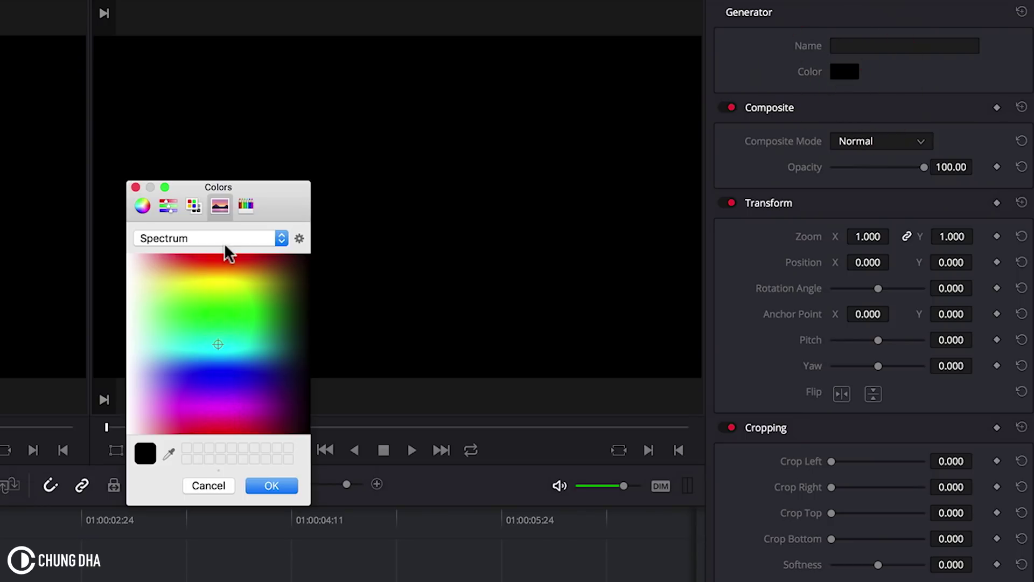
drag(192, 291, 205, 256)
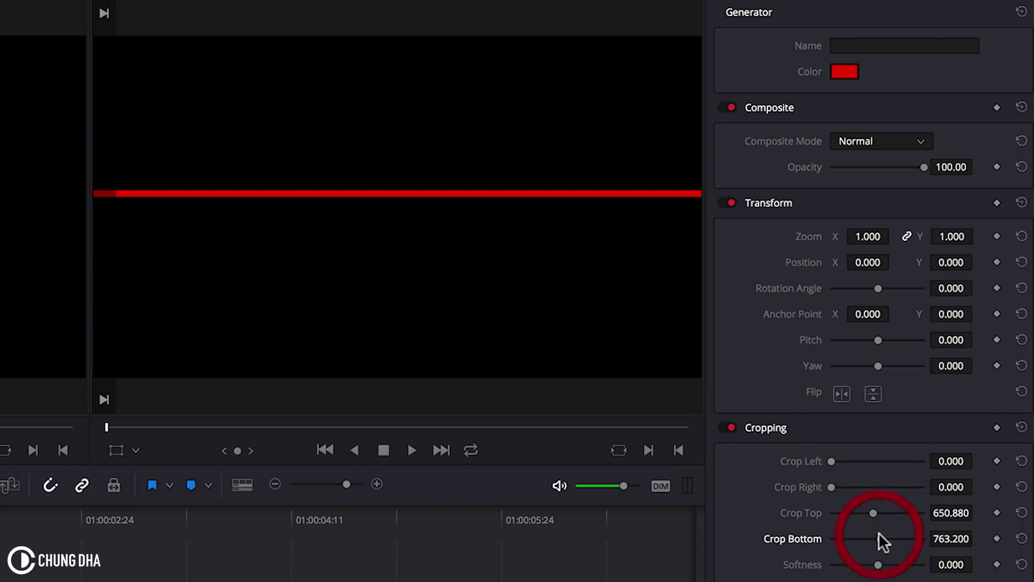
- Crop the red solid to a short strip (Left 757.760, Right 668.160) and rotate it to -40.7
mouse_move(832, 461)
mouse_down()
mouse_move(881, 460)
mouse_move(857, 461)
mouse_move(838, 486)
mouse_move(854, 485)
mouse_up()
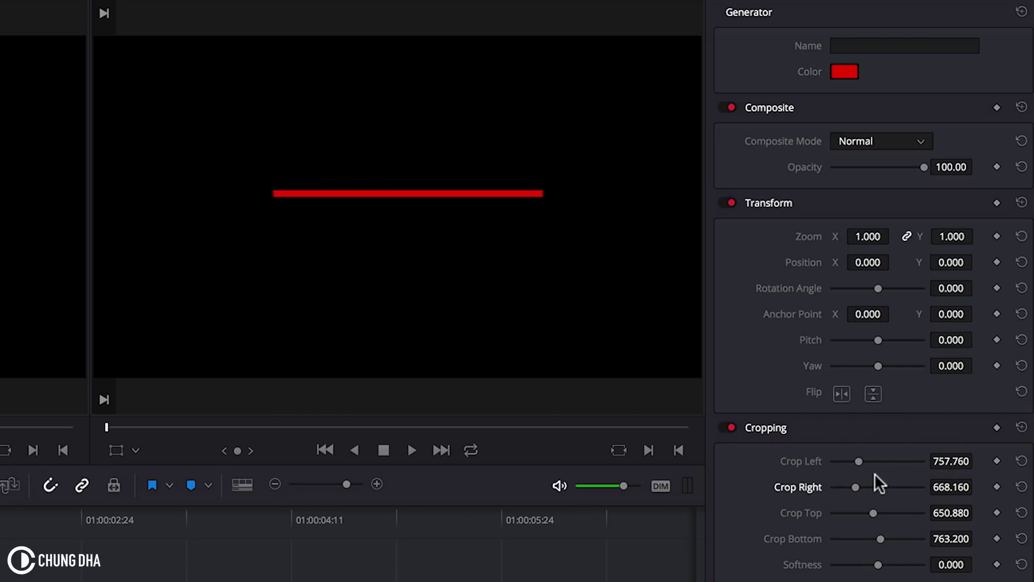
mouse_move(878, 288)
mouse_down()
mouse_move(860, 287)
mouse_move(887, 282)
mouse_move(872, 292)
mouse_up()
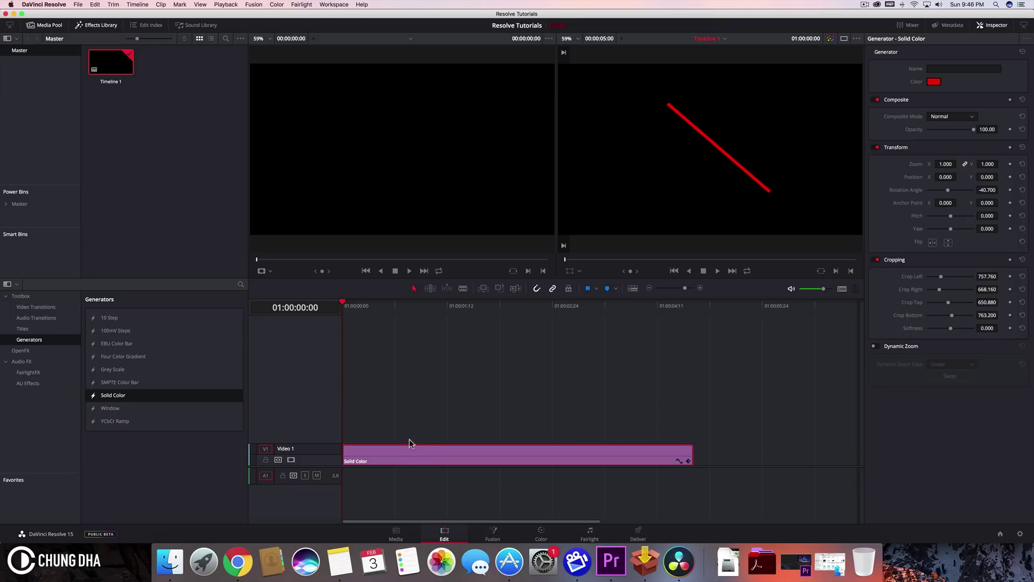
- Delete the red line clip and place a new Solid Color clip on Video 1
click(409, 446)
key(Delete)
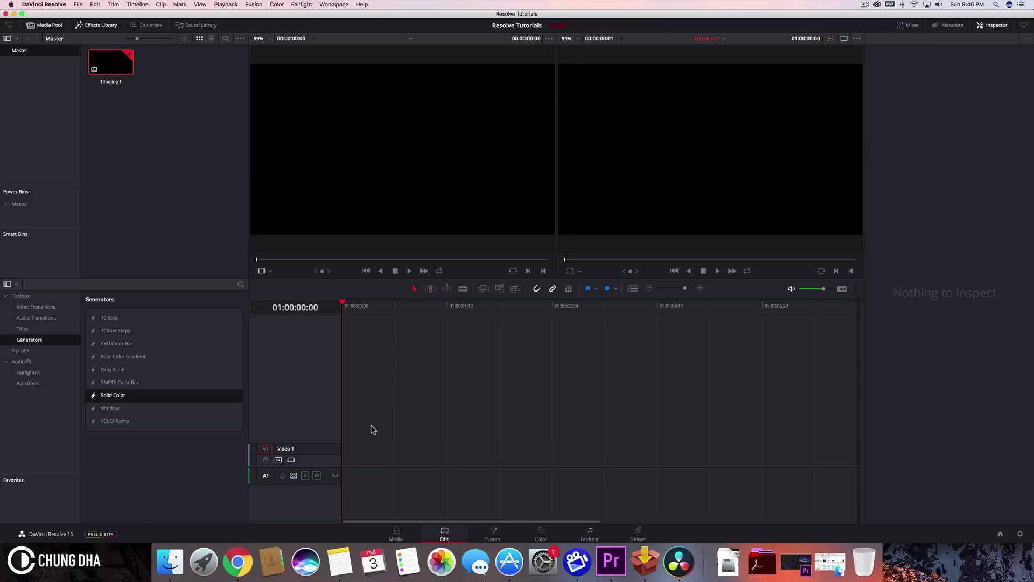
click(112, 396)
drag(112, 396, 348, 462)
- Turn the new Solid Color clip into Compound Clip 1 and select it
right_click(449, 453)
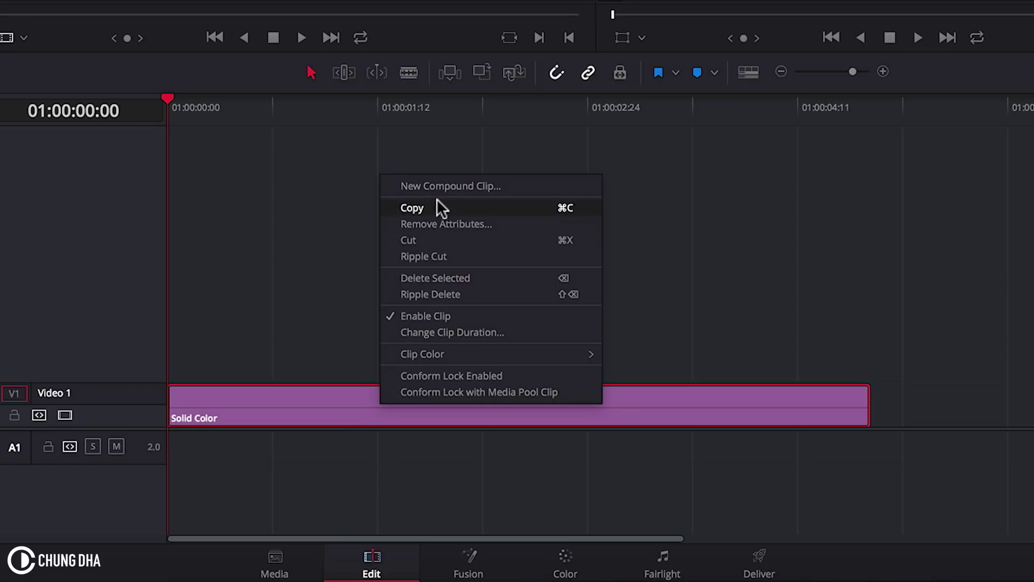
click(444, 186)
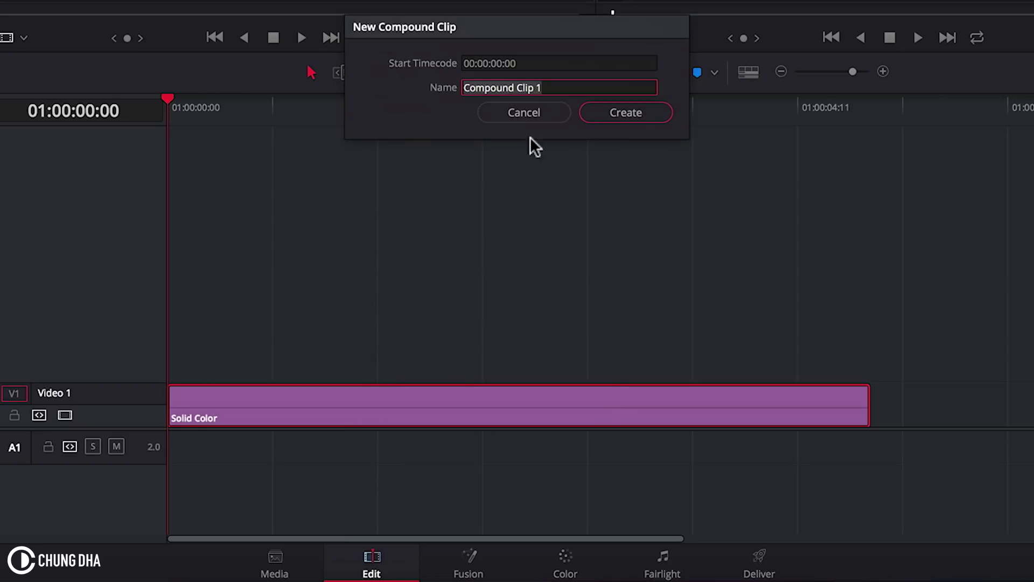
click(615, 112)
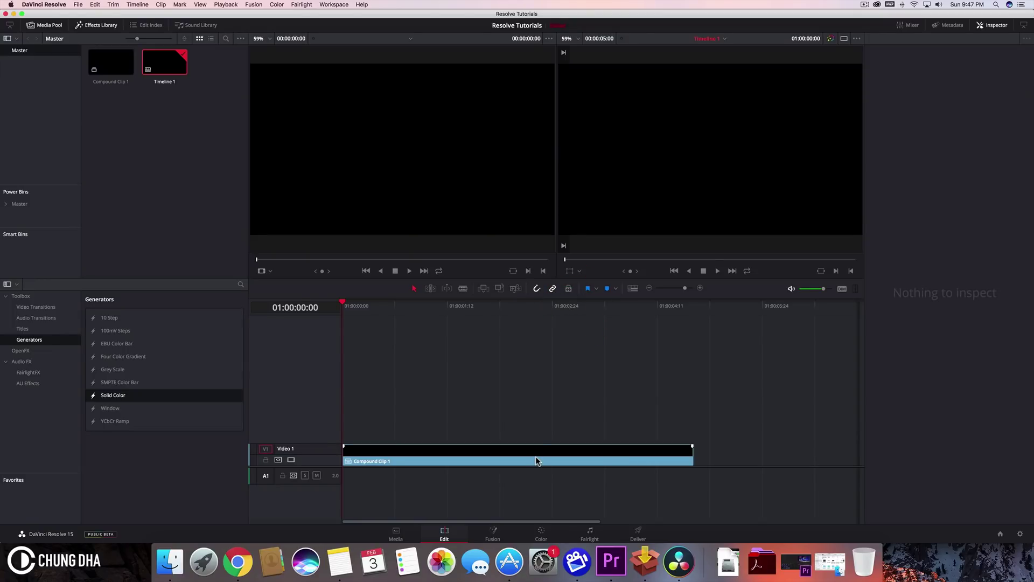
click(555, 418)
- Switch to the Fusion page to show Compound Clip 1's MediaIn1 and MediaOut1 nodes
click(493, 534)
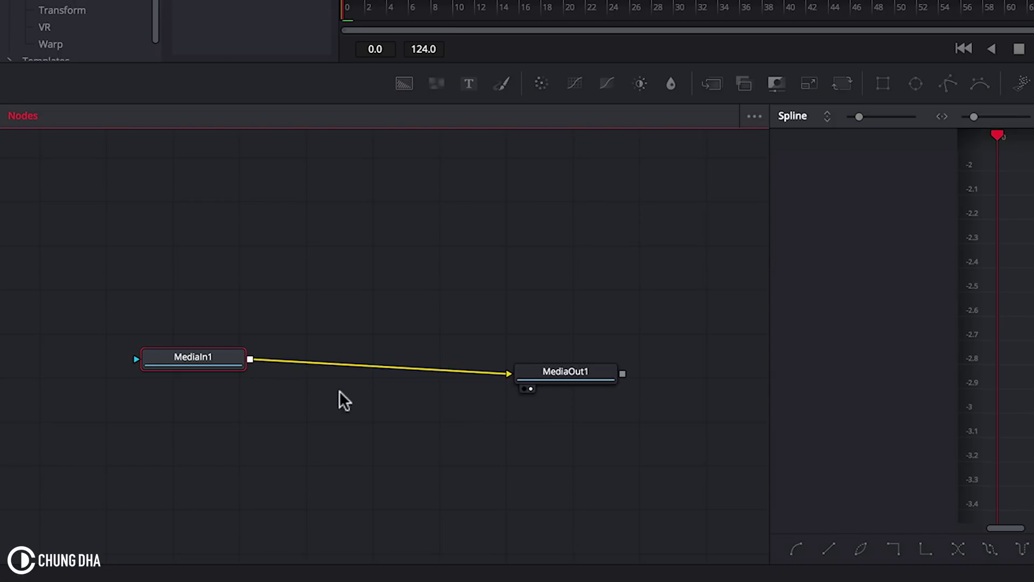
- Disconnect MediaIn1 and connect a fully saturated red Background1 node to MediaOut1
click(372, 367)
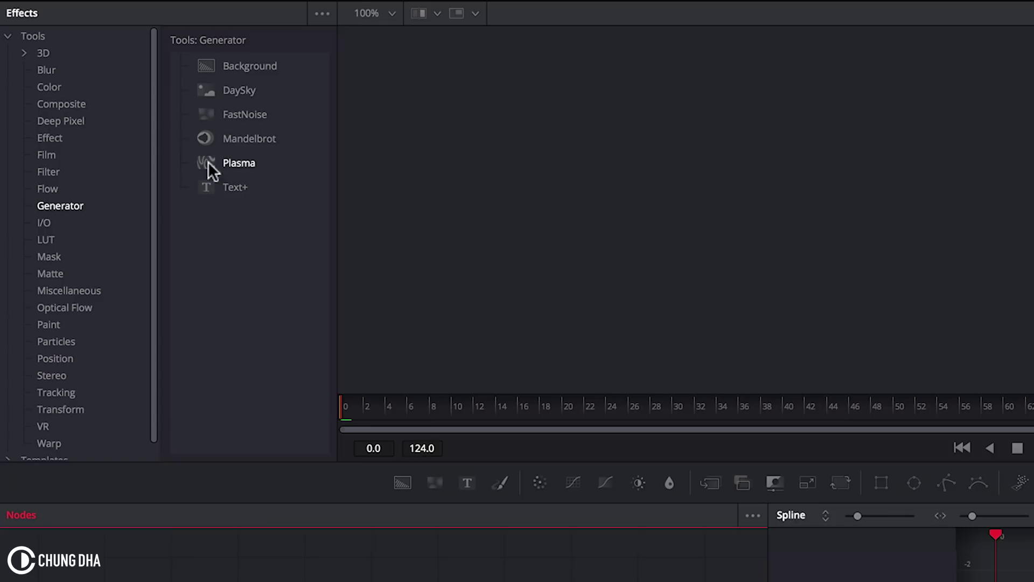
drag(229, 67, 266, 425)
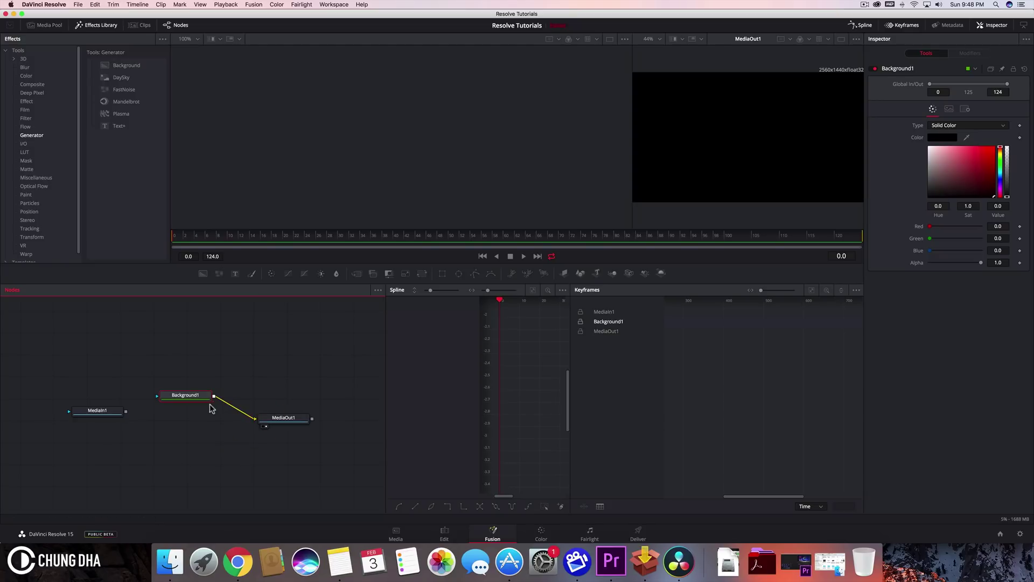
click(194, 396)
click(979, 147)
drag(946, 201, 965, 195)
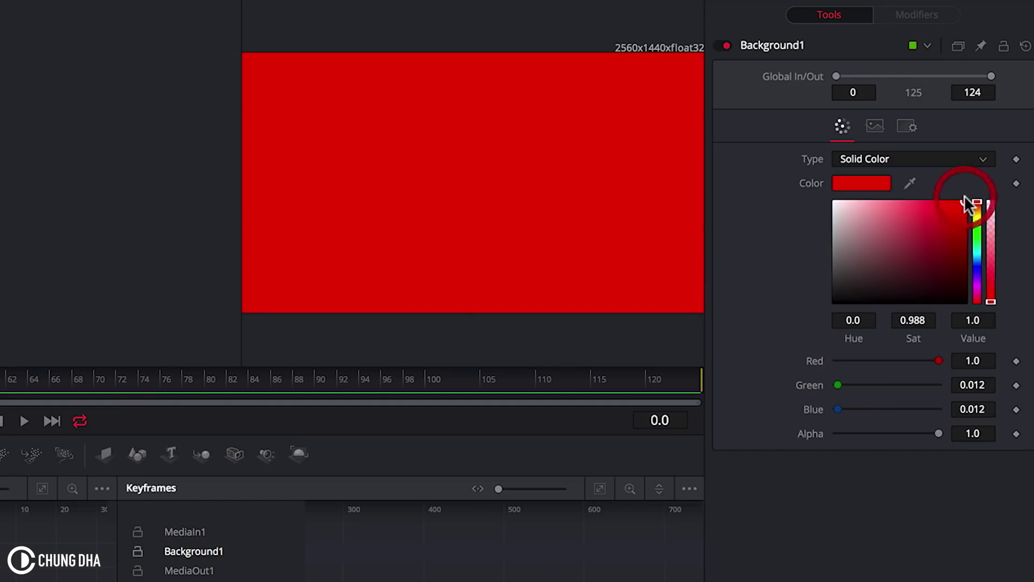
click(178, 395)
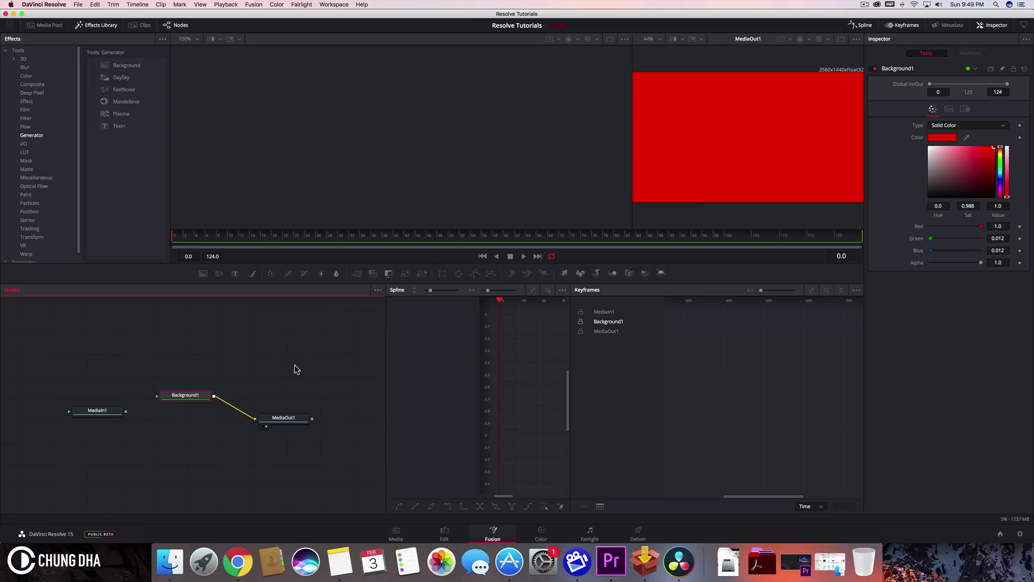
- Move Background1 up and drop a Polygon mask node from the Mask tools into the graph
drag(196, 396, 209, 371)
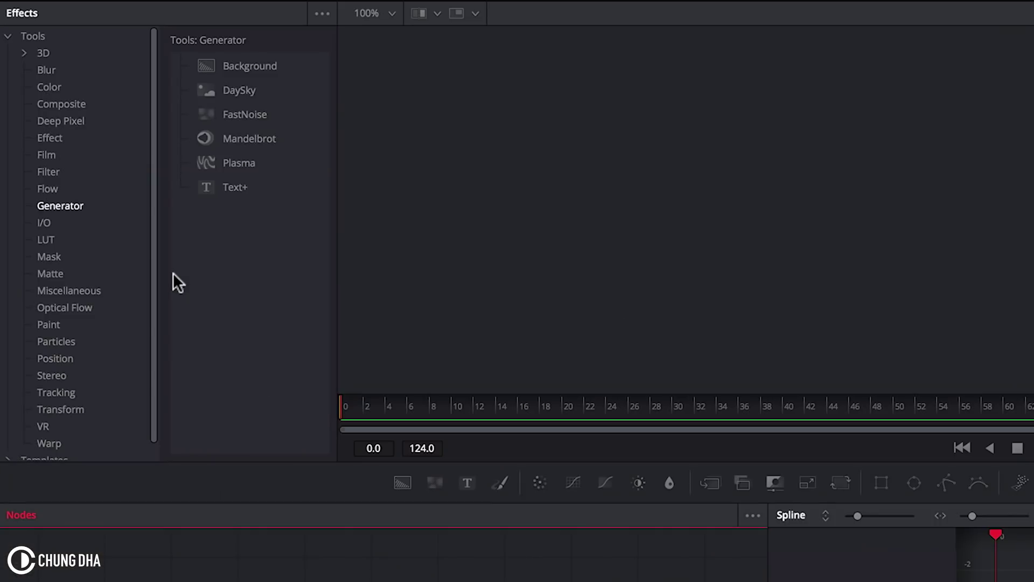
click(60, 255)
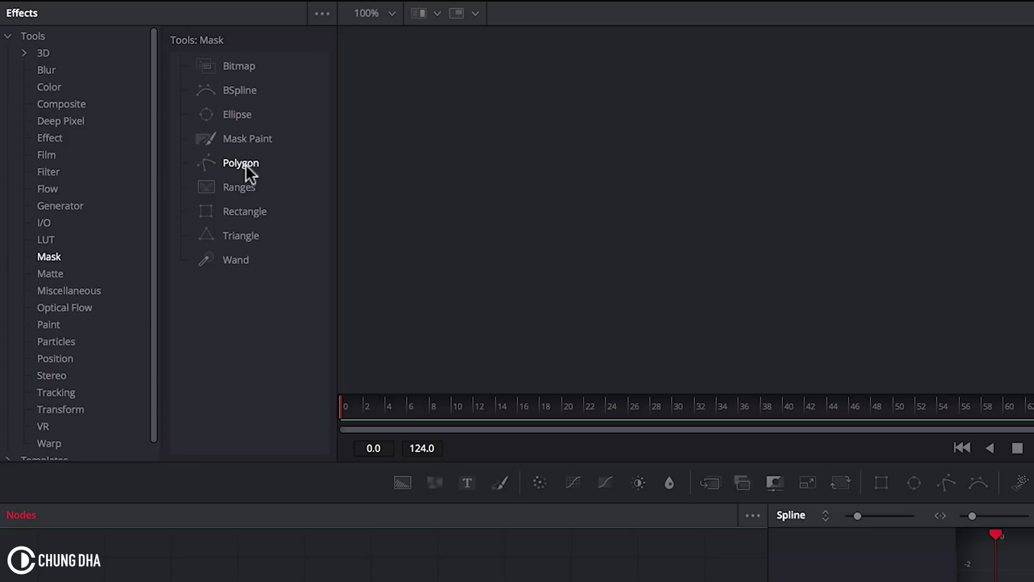
drag(249, 164, 171, 374)
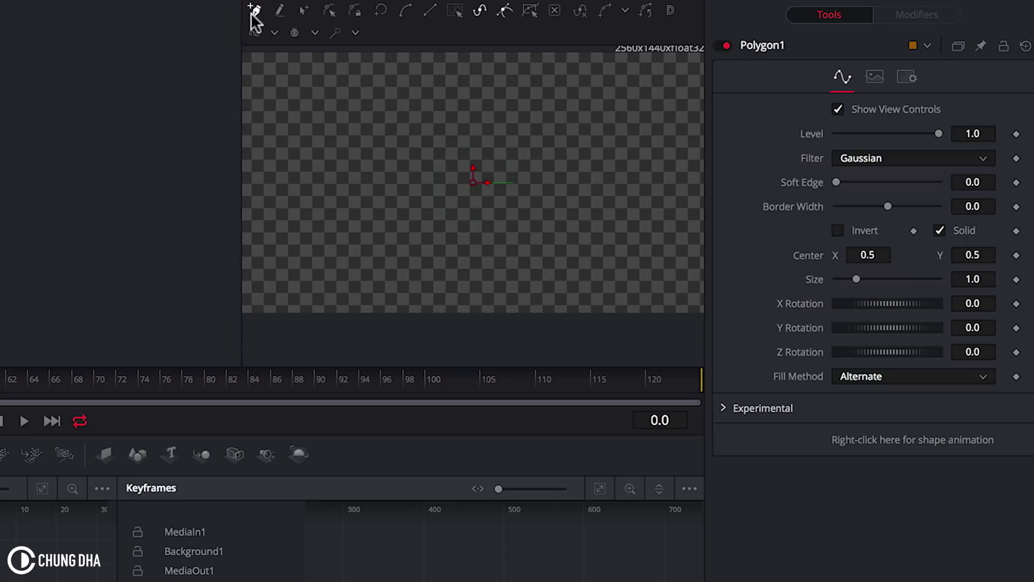
- Draw a bent polygon path in the viewer and set its Border Width to 0.114
click(353, 176)
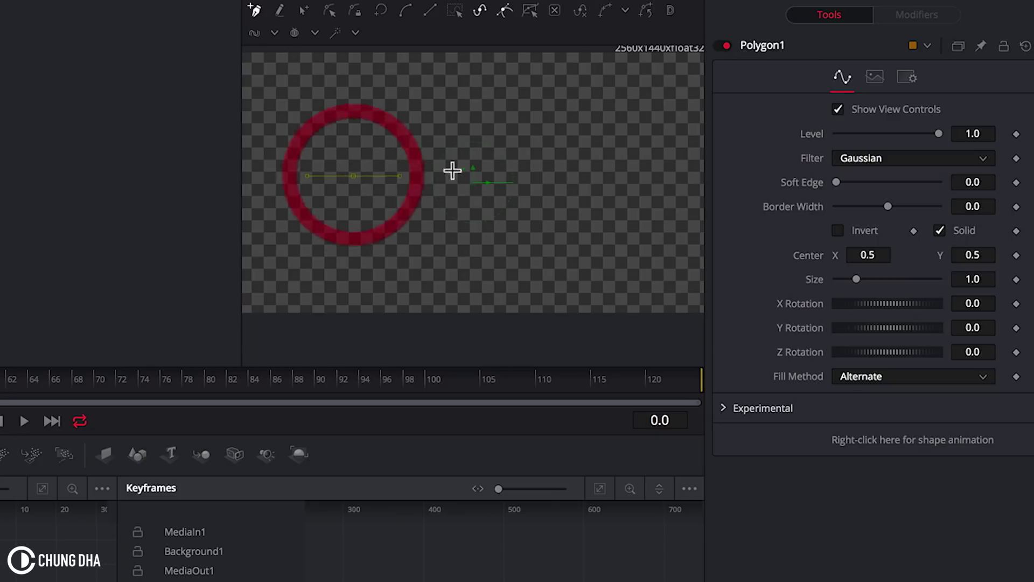
click(571, 161)
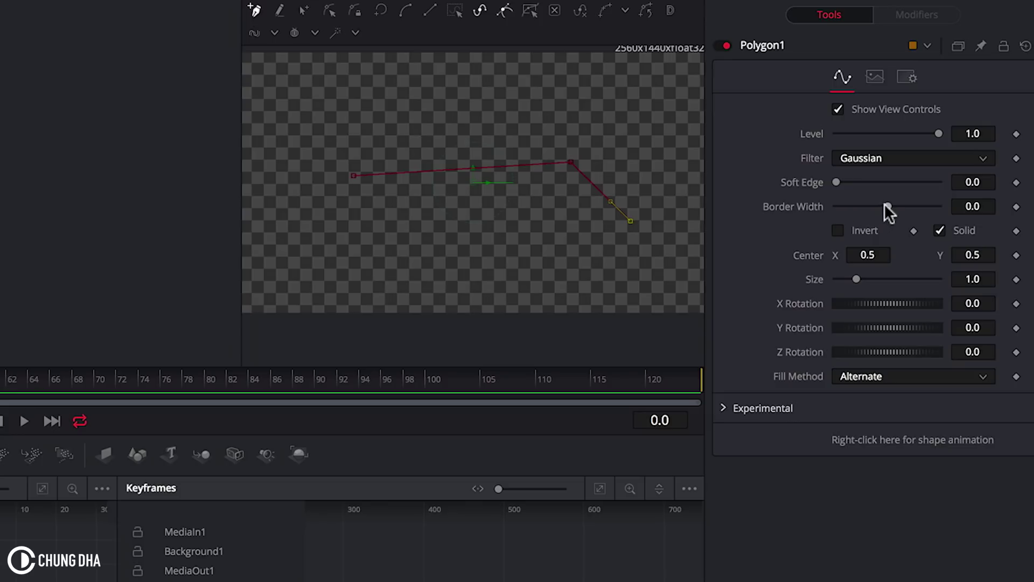
drag(885, 203, 916, 203)
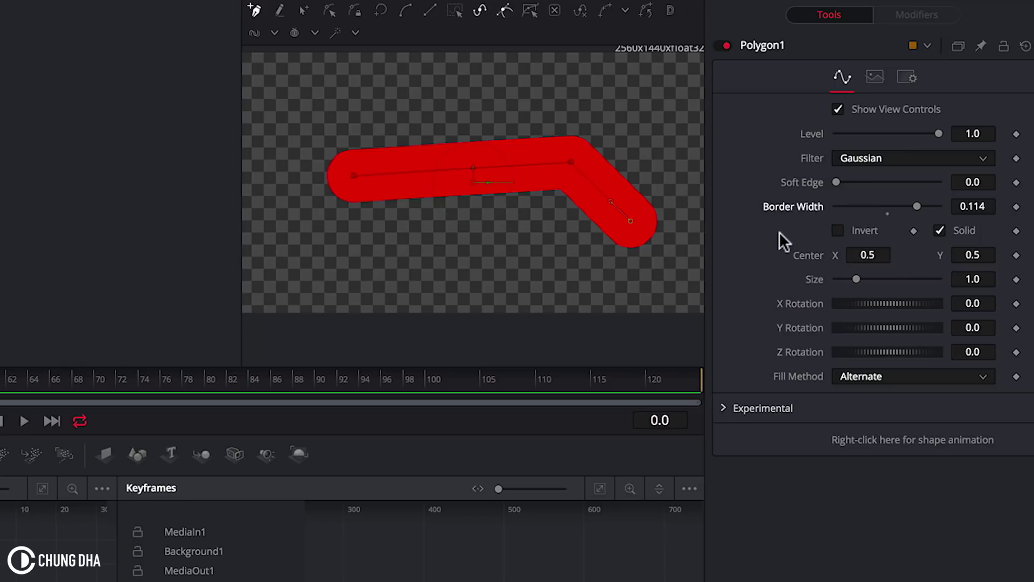
- Check Polygon1's Inspector tabs and lower Border Width to 0.025 on Controls
click(875, 77)
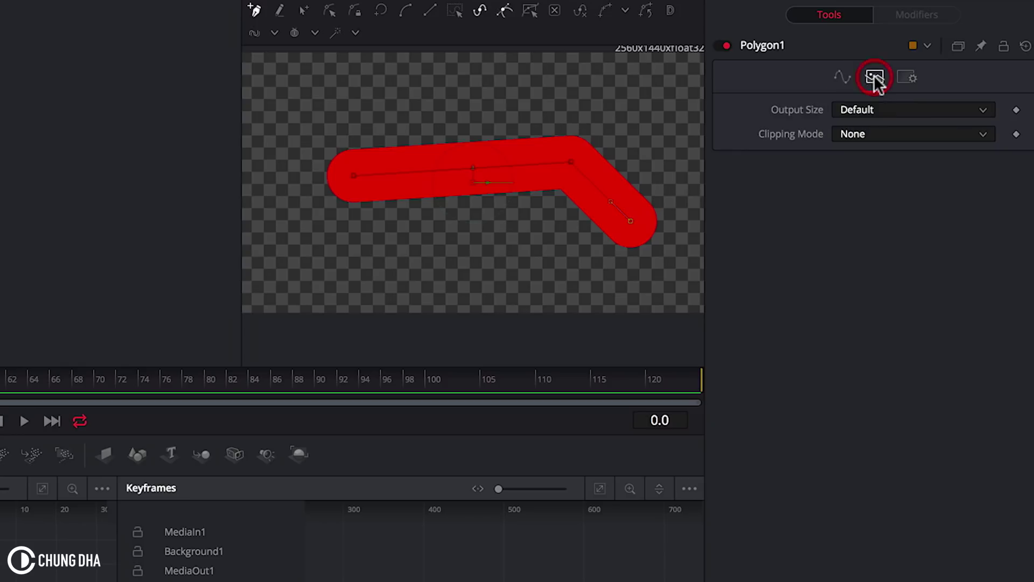
click(907, 76)
click(835, 81)
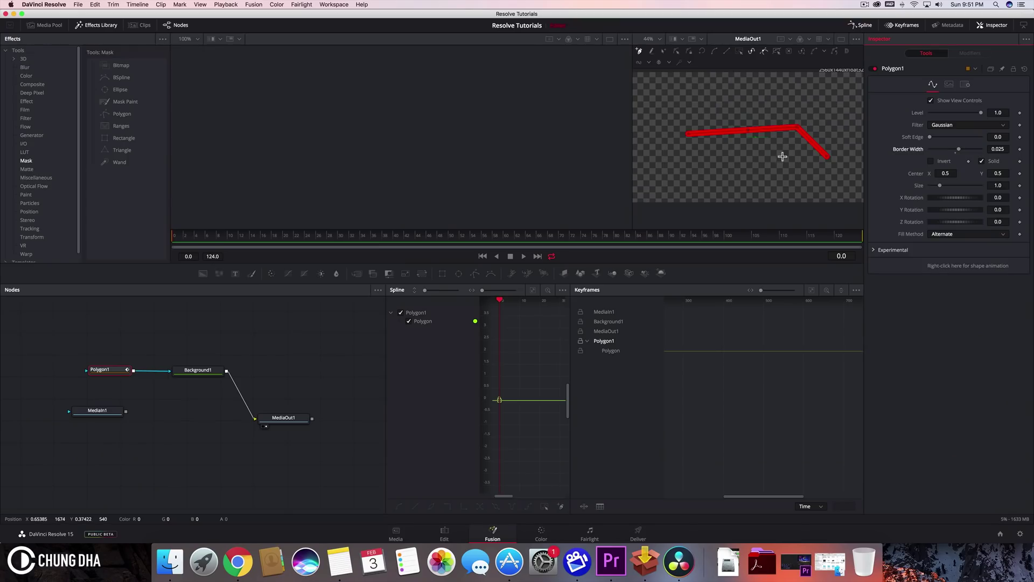
- Delete Polygon1 and link a new MaskPaint1 node into Background1's effect mask input
click(105, 373)
key(Delete)
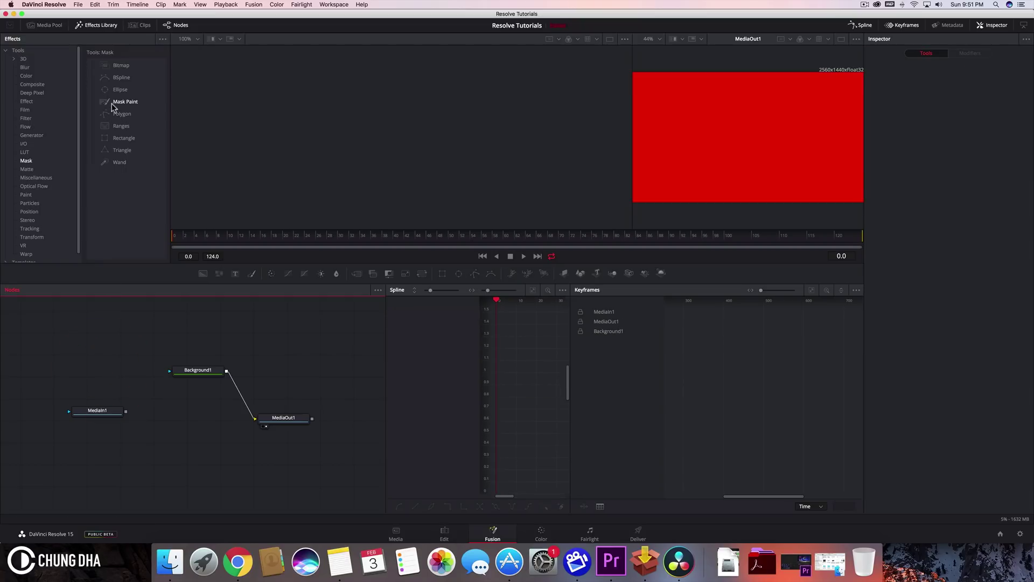
mouse_move(115, 102)
mouse_down()
mouse_move(153, 214)
mouse_move(113, 375)
mouse_up()
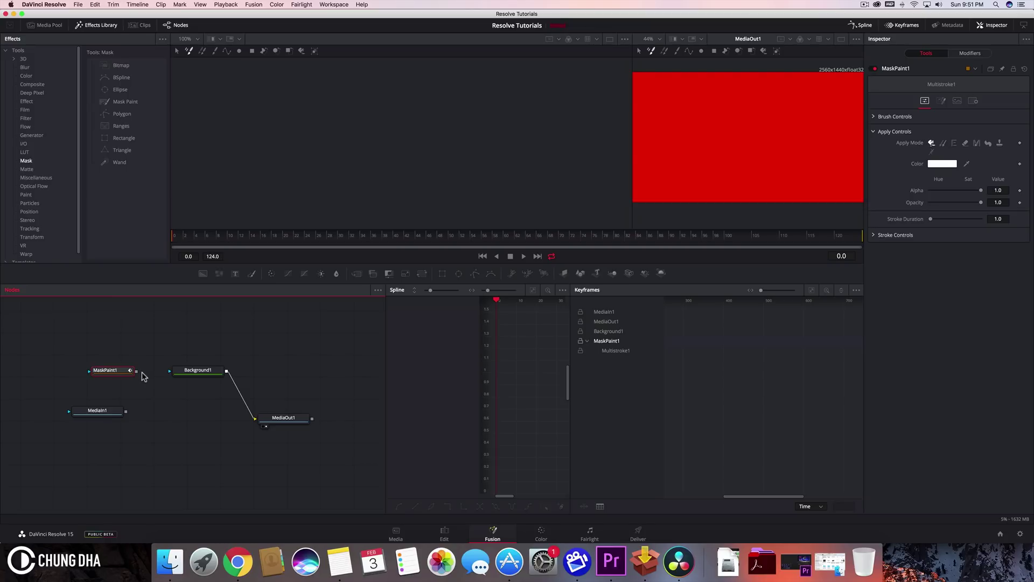
drag(136, 371, 170, 373)
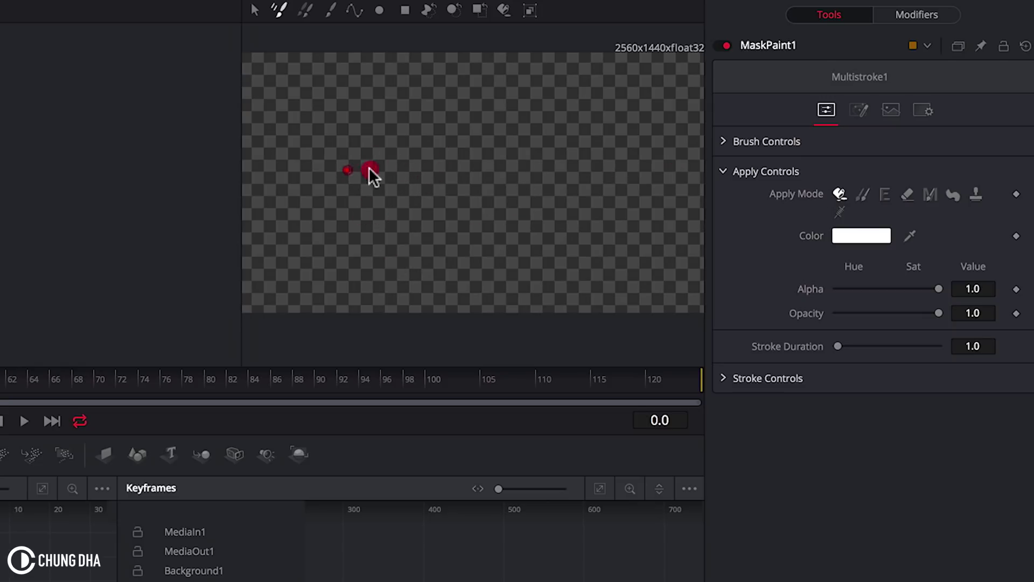
- Paint three red strokes, undo them, then paint a C-shaped stroke and an angled stroke
drag(369, 168, 526, 172)
mouse_move(359, 231)
mouse_down()
mouse_move(370, 221)
mouse_move(512, 230)
mouse_up()
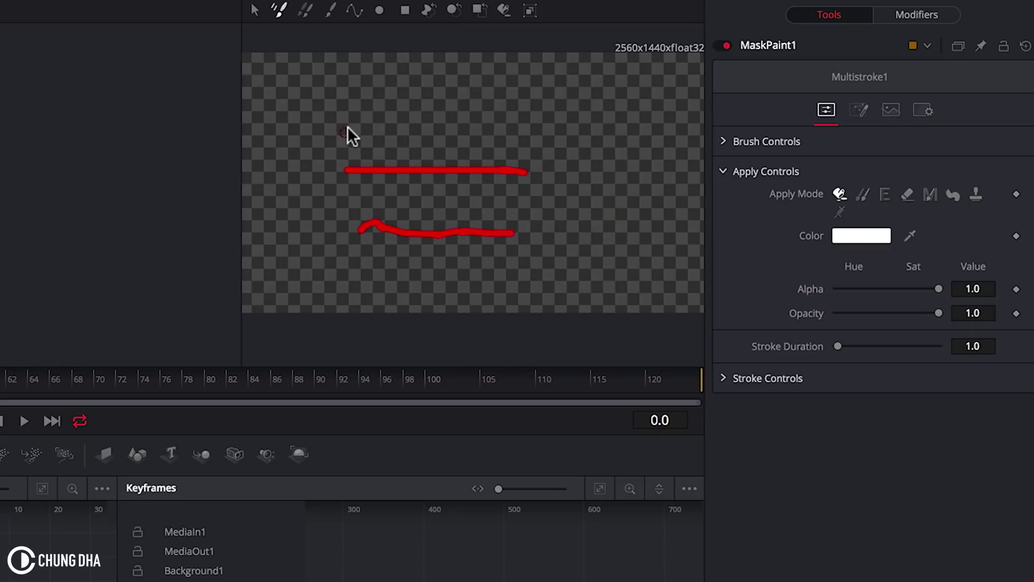
mouse_move(348, 127)
mouse_down()
mouse_move(457, 168)
mouse_move(532, 151)
mouse_move(366, 164)
mouse_move(306, 138)
mouse_move(515, 211)
mouse_move(464, 197)
mouse_move(361, 210)
mouse_move(380, 229)
mouse_up()
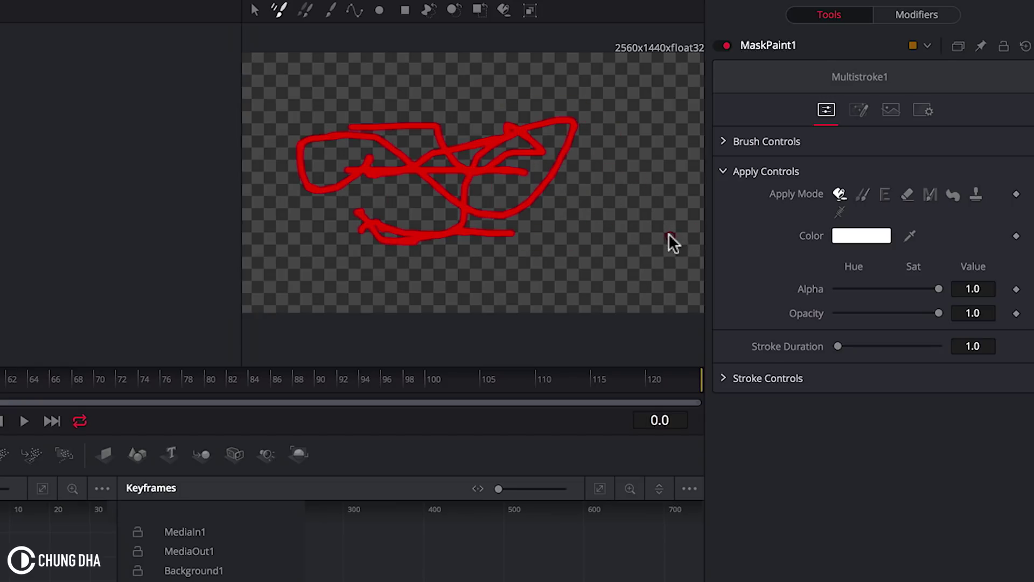
key(ctrl+z)
key(ctrl+z)
key(ctrl+z)
key(ctrl+z)
key(ctrl+z)
key(ctrl+z)
key(ctrl+z)
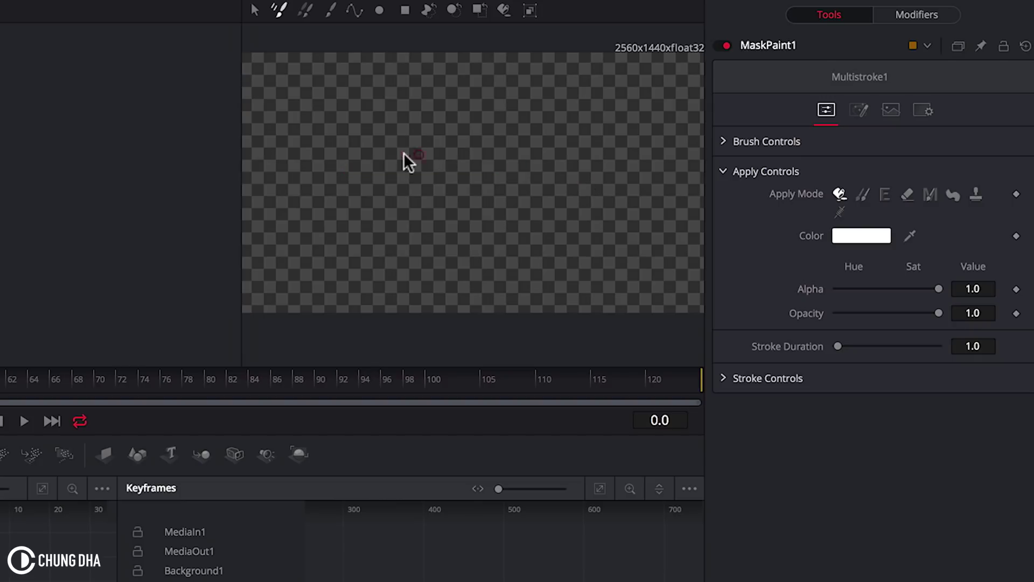
mouse_move(380, 143)
mouse_down()
mouse_move(351, 199)
mouse_move(396, 156)
mouse_move(377, 189)
mouse_move(409, 216)
mouse_move(404, 145)
mouse_up()
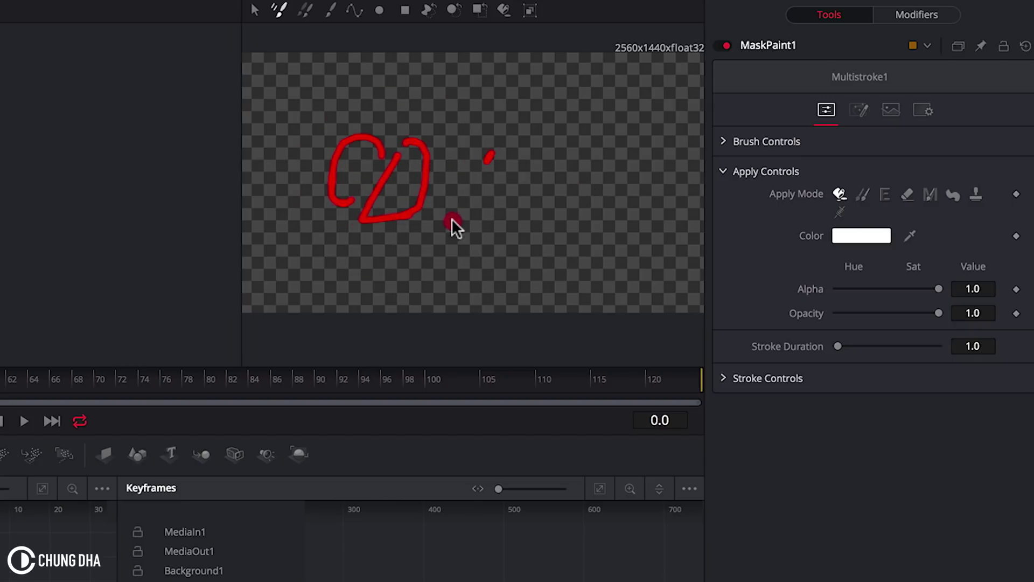
drag(451, 220, 493, 210)
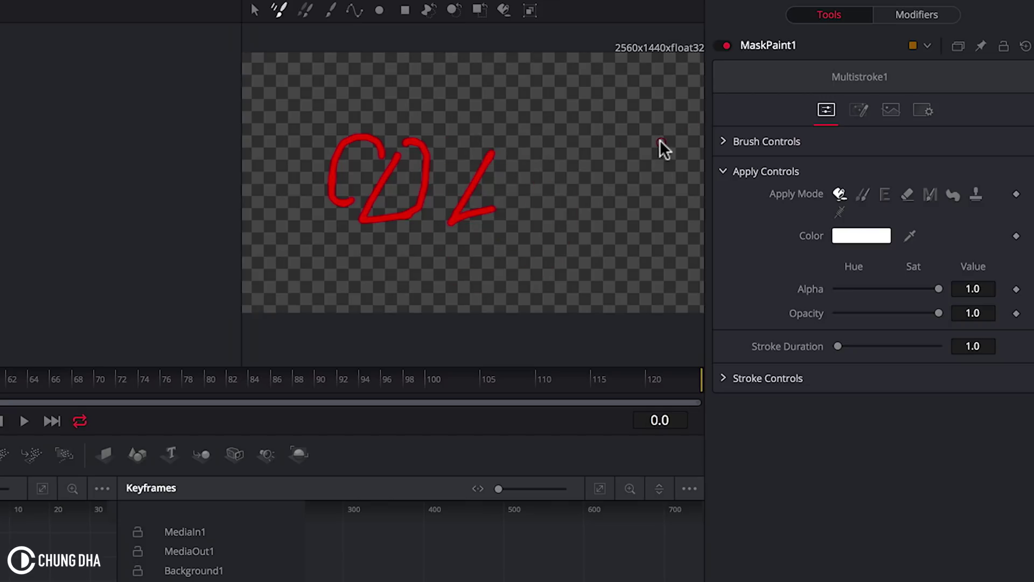